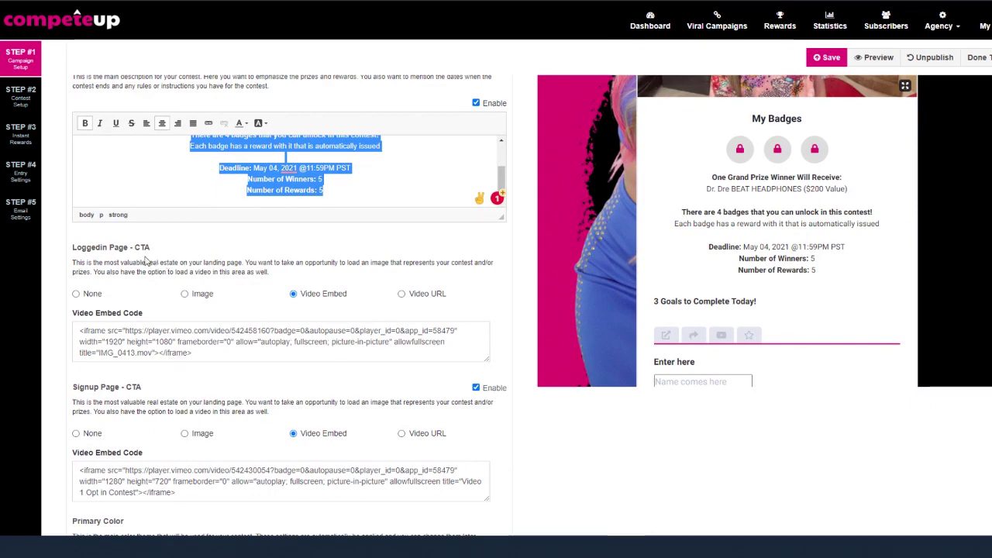
# Review the Loggedin Page and Signup Page CTA video embed codes and compare them with the landing page preview.
pyautogui.moveTo(154, 248); pyautogui.dragTo(71, 249)
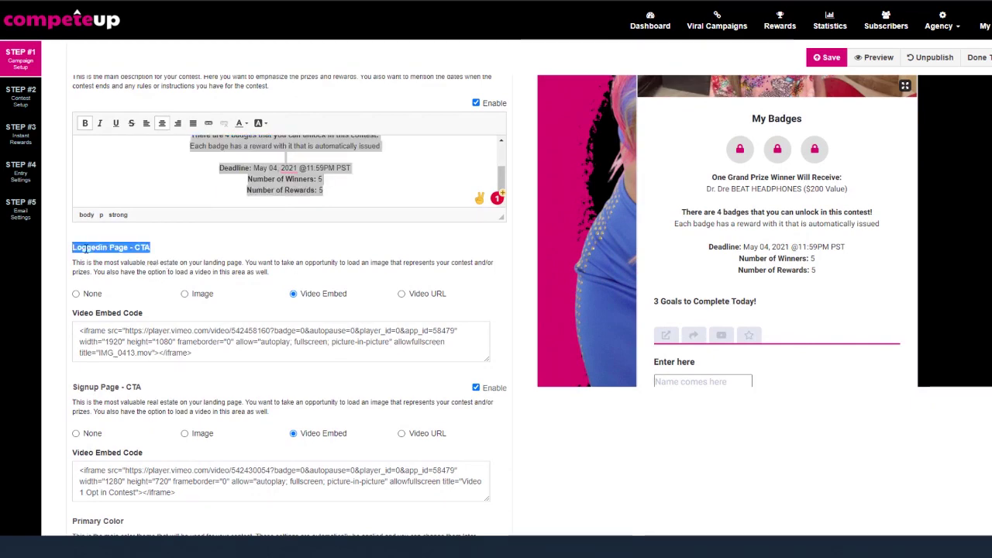
pyautogui.click(788, 292)
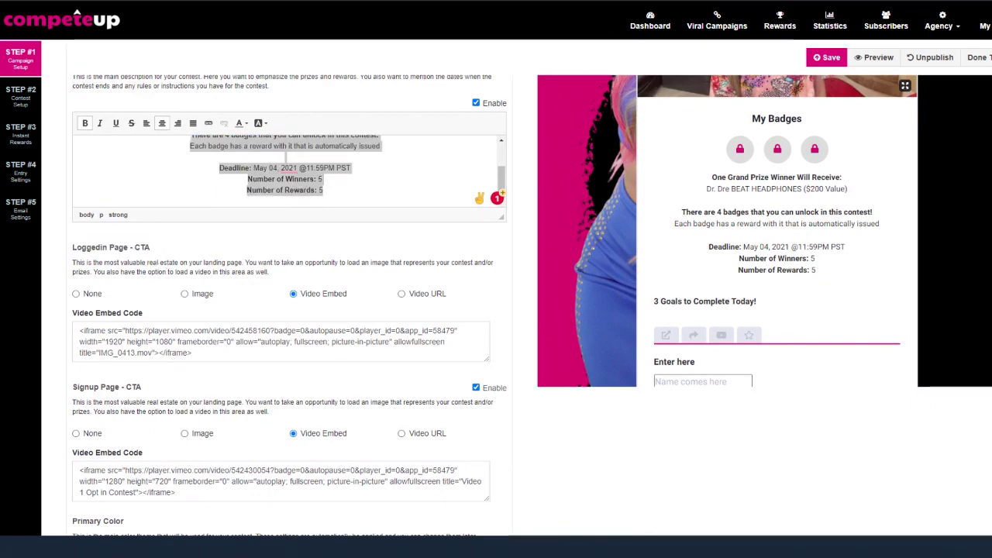
pyautogui.scroll(3, 496, 305)
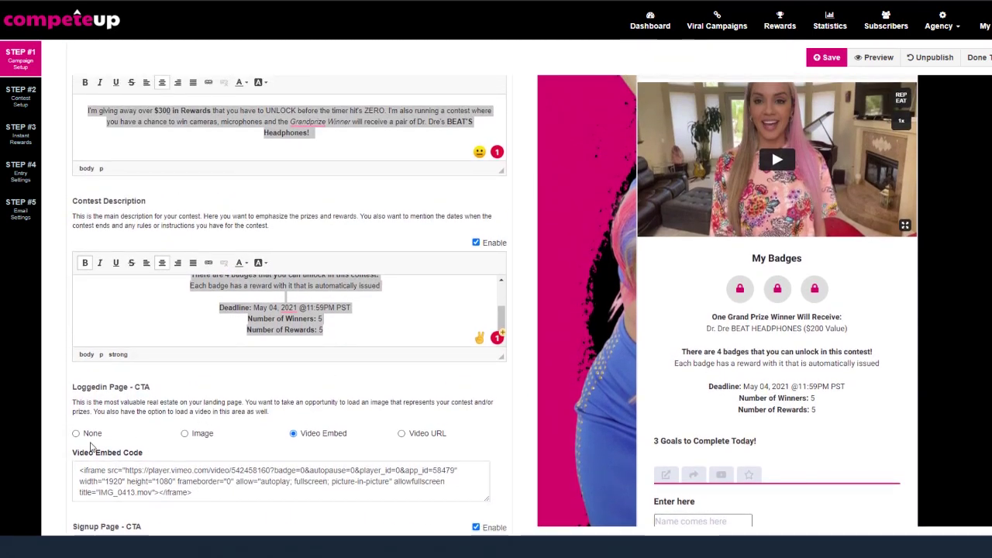
pyautogui.scroll(-2, 983, 387)
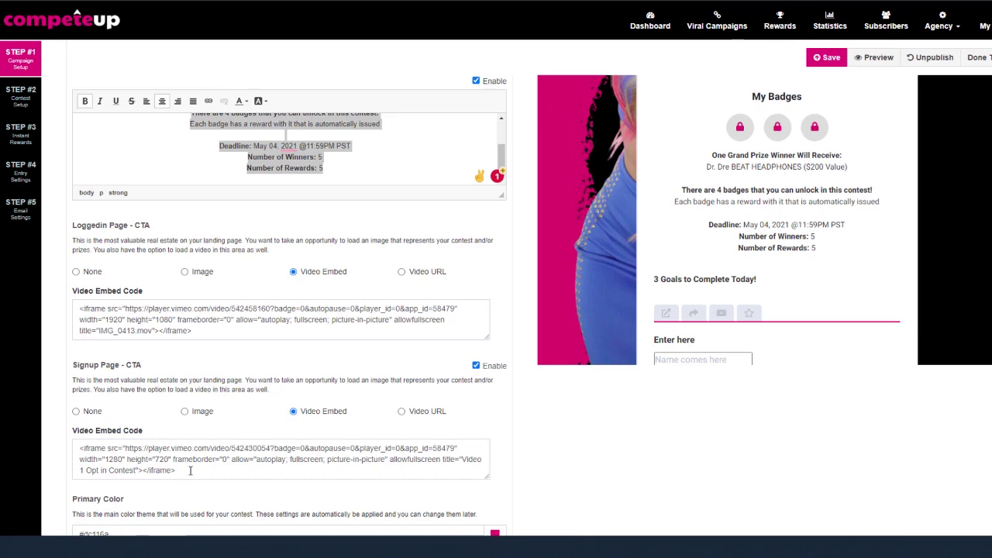
pyautogui.moveTo(183, 471); pyautogui.dragTo(78, 448)
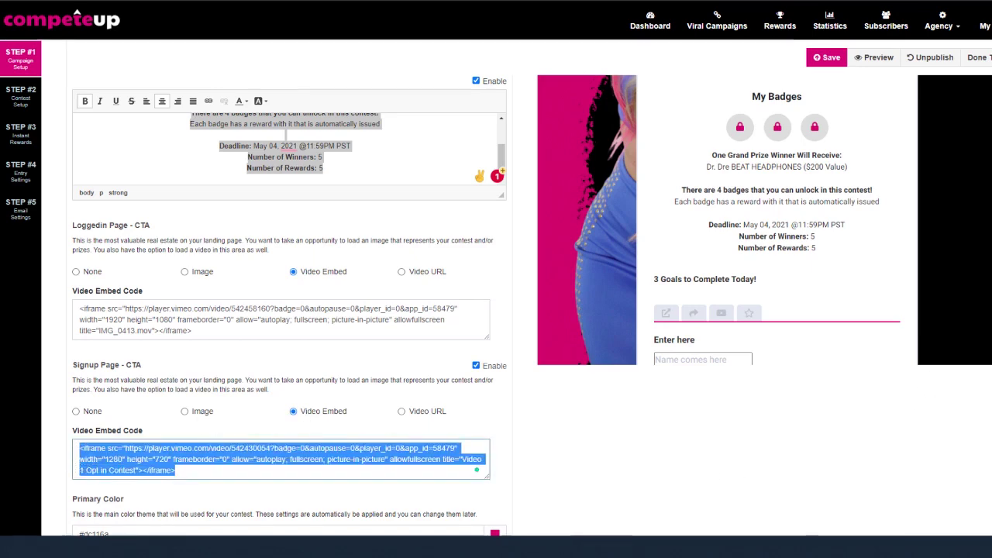
pyautogui.scroll(3, 921, 383)
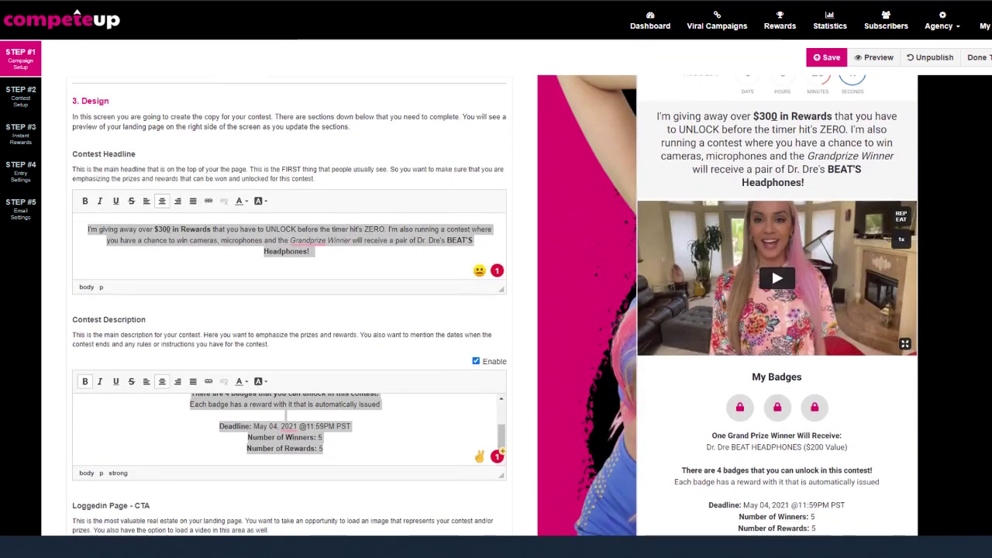
pyautogui.scroll(-3, 774, 458)
pyautogui.click(774, 458)
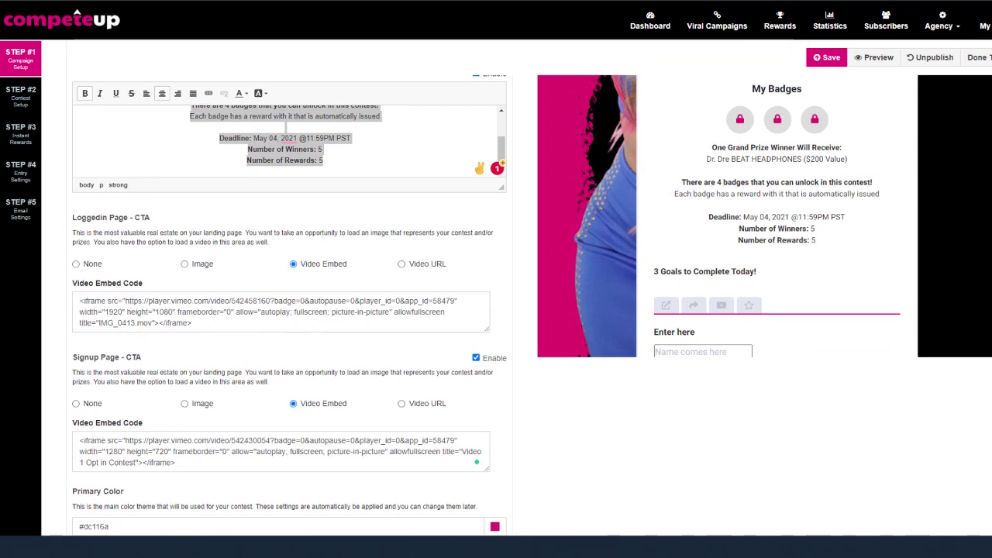
# Review the contest's Primary Color and Background settings at the end of the Design section.
pyautogui.scroll(-3, 531, 305)
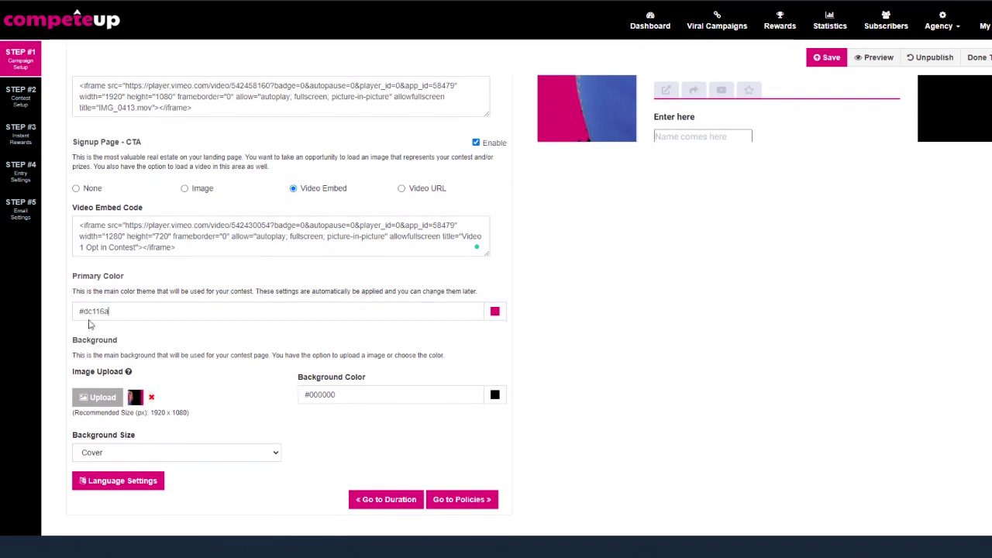
pyautogui.moveTo(110, 331); pyautogui.dragTo(67, 341)
pyautogui.click(670, 353)
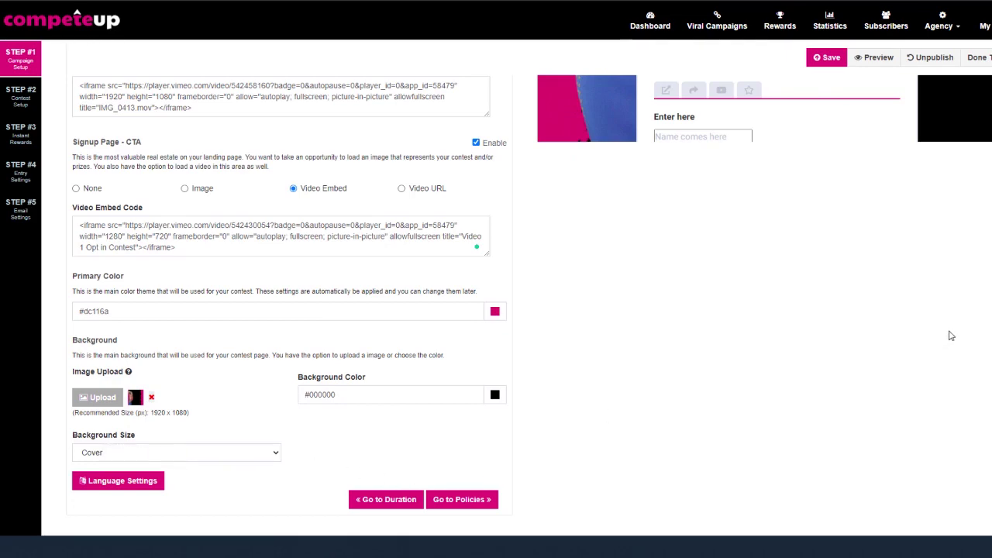
# Open the campaign's Policies section and review IP Blocking, Terms and Conditions, and Rules & Regulations.
pyautogui.scroll(10, 405, 74)
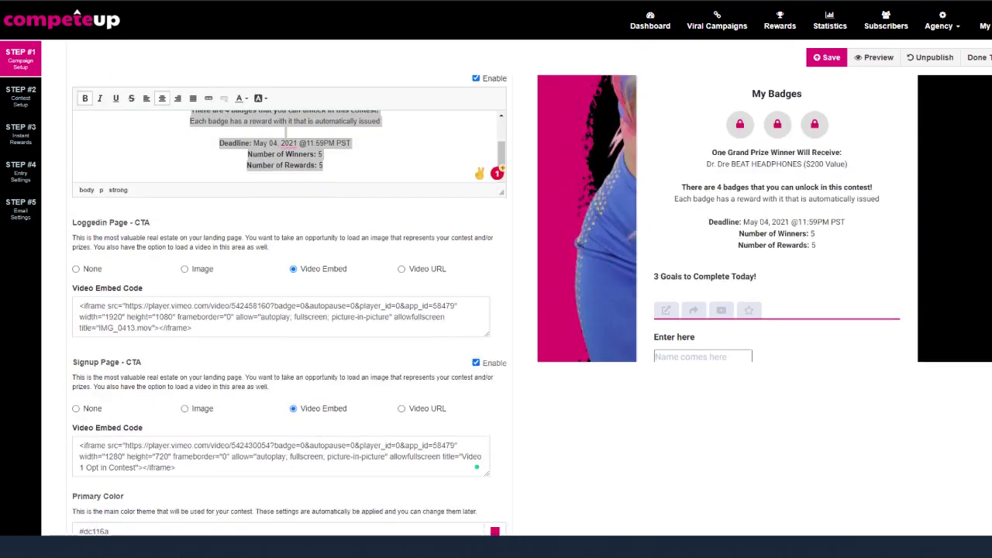
pyautogui.click(303, 172)
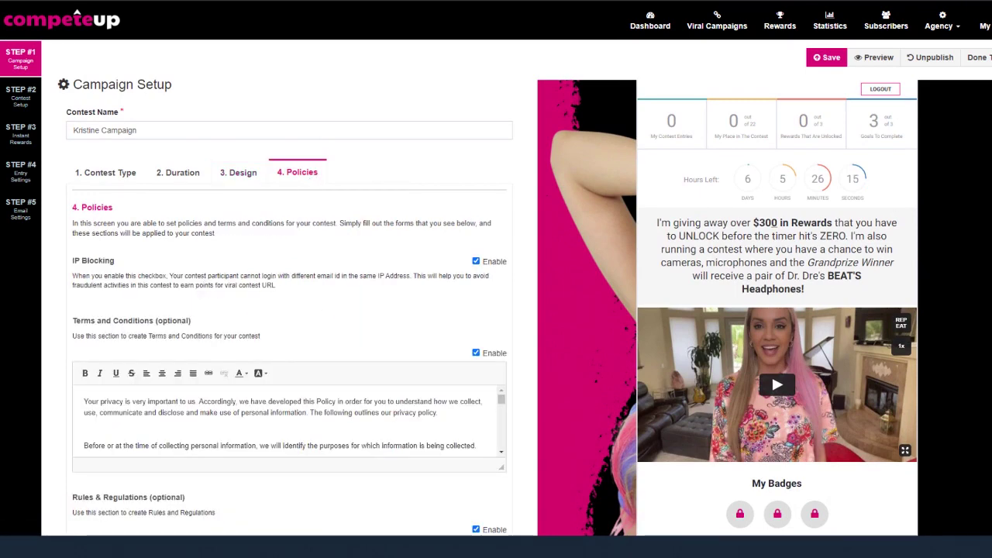
pyautogui.scroll(-3, 479, 329)
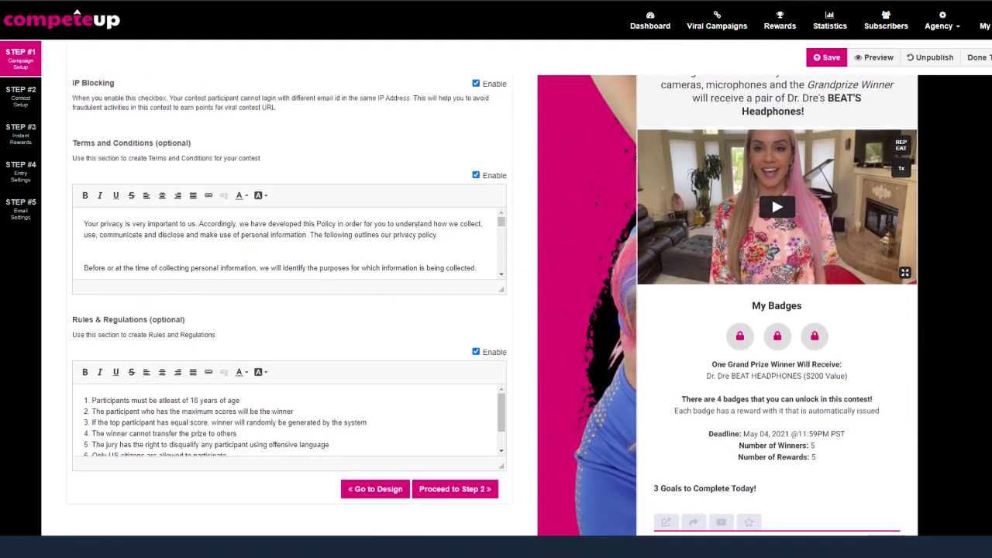
pyautogui.scroll(2, 419, 203)
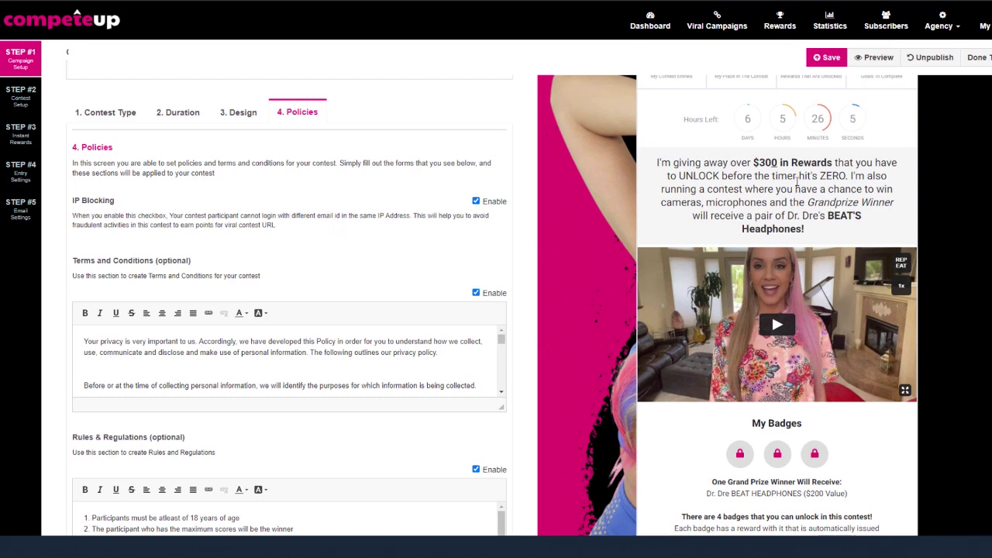
pyautogui.scroll(1, 285, 134)
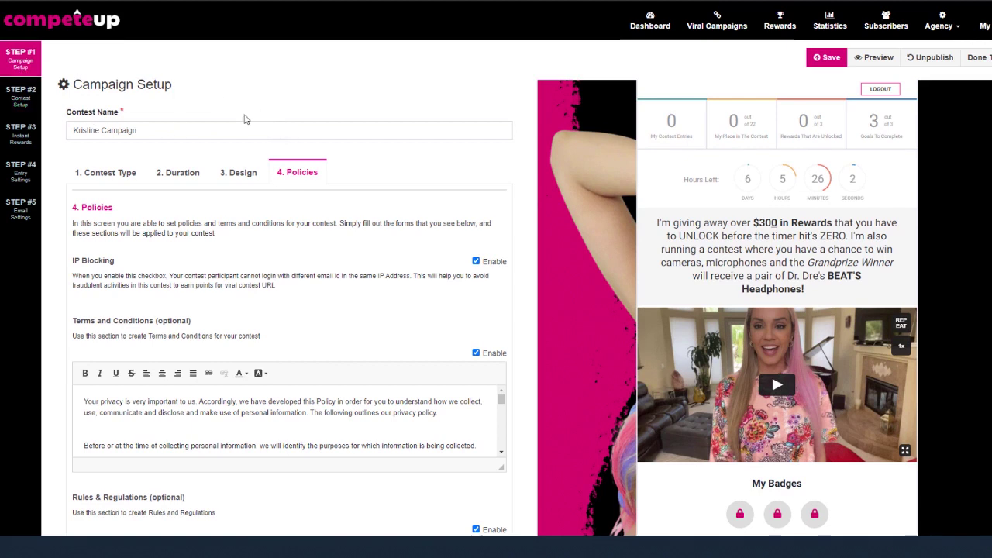
# Go to the Contest Setup step and view the prizes list on the public contest page.
pyautogui.click(21, 96)
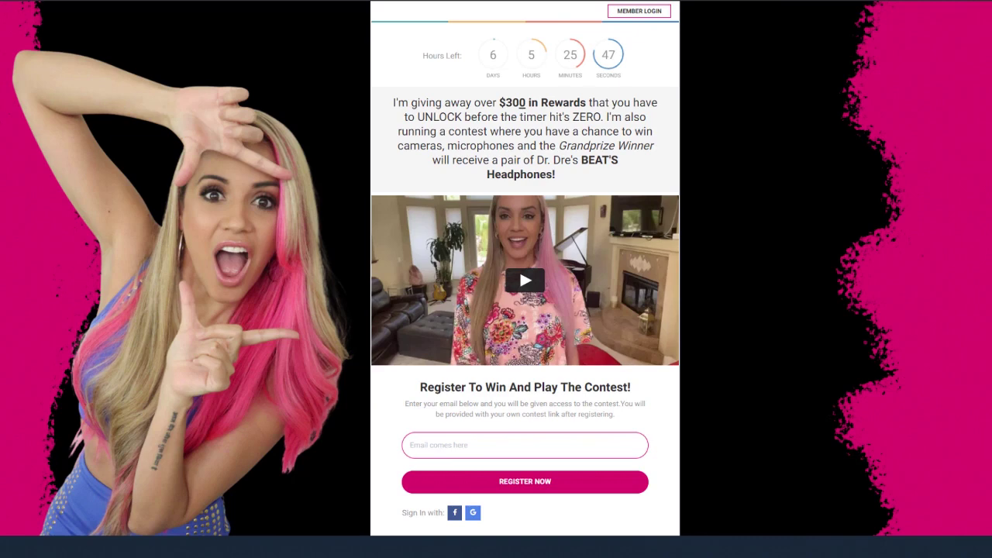
pyautogui.scroll(-3, 778, 519)
pyautogui.click(623, 477)
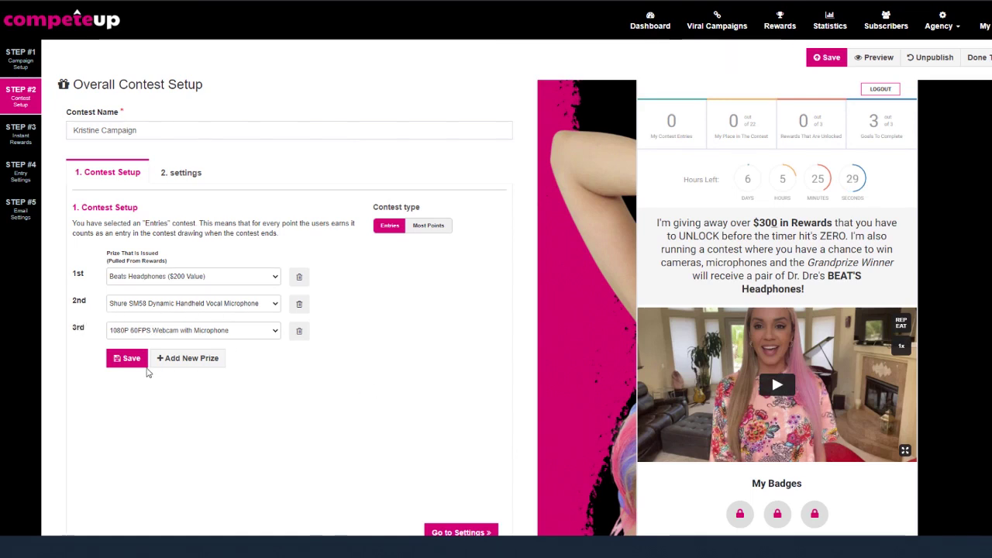
# Add a fourth contest prize, look through its available rewards, and delete that prize.
pyautogui.click(188, 360)
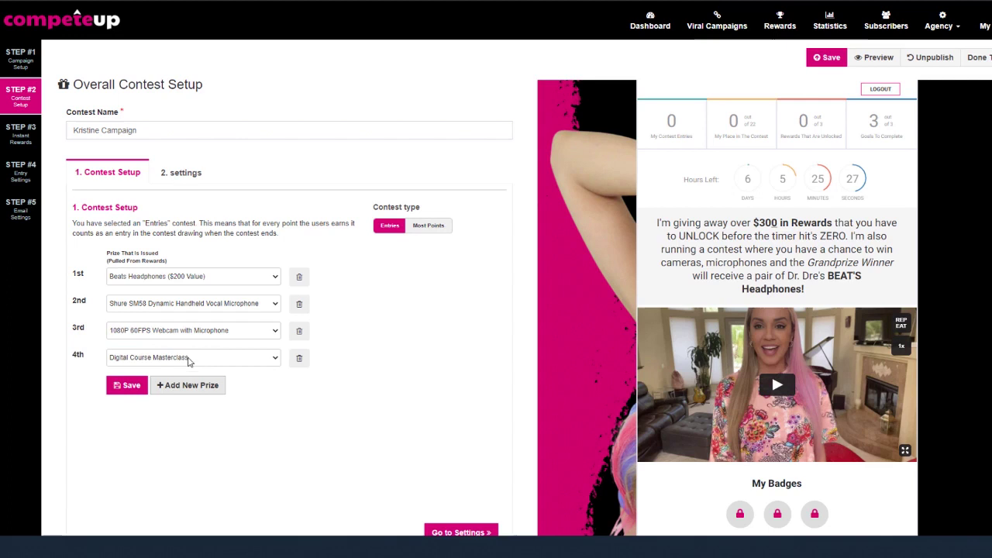
pyautogui.click(272, 361)
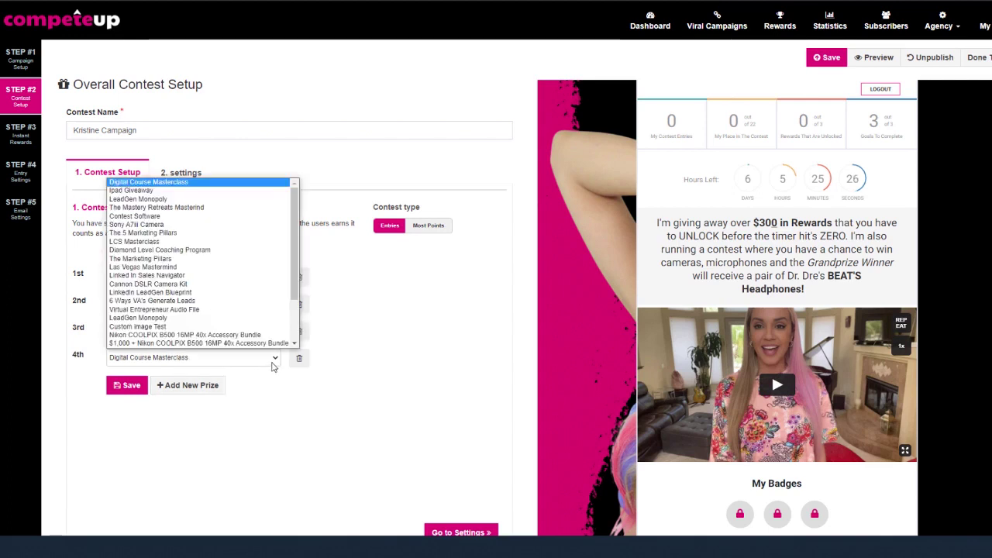
pyautogui.click(300, 451)
pyautogui.click(295, 367)
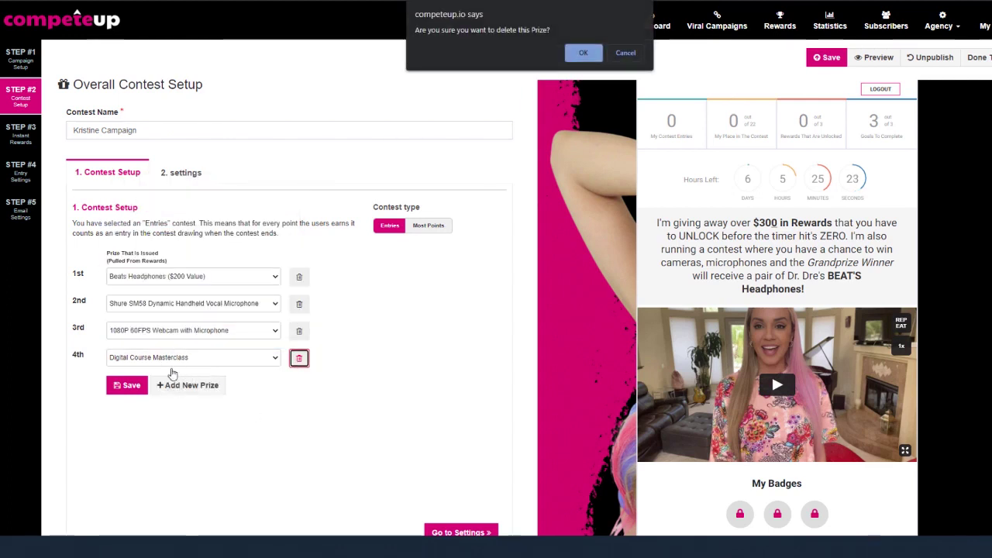
pyautogui.click(580, 52)
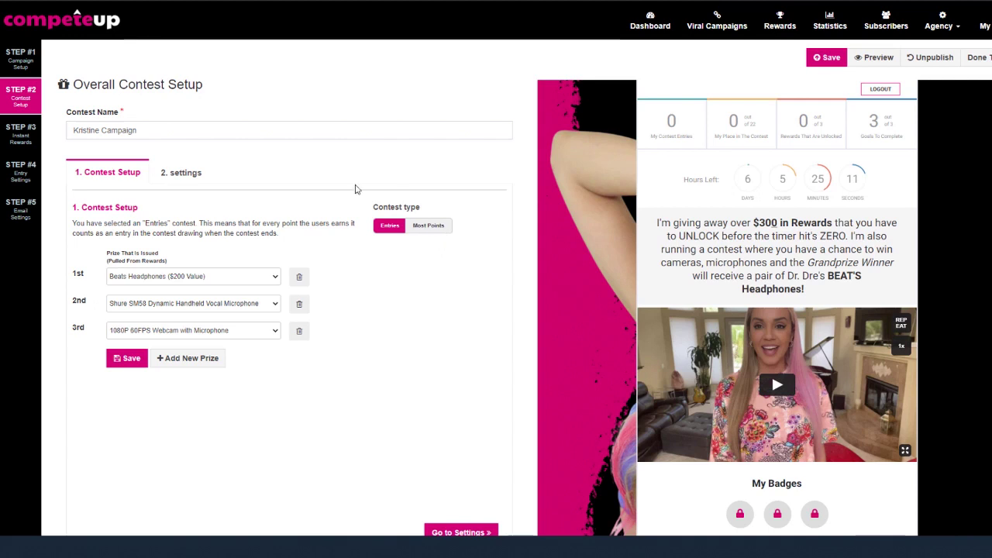
# Check the contest's ribbon text setting and go to the Instant Rewards step.
pyautogui.click(186, 173)
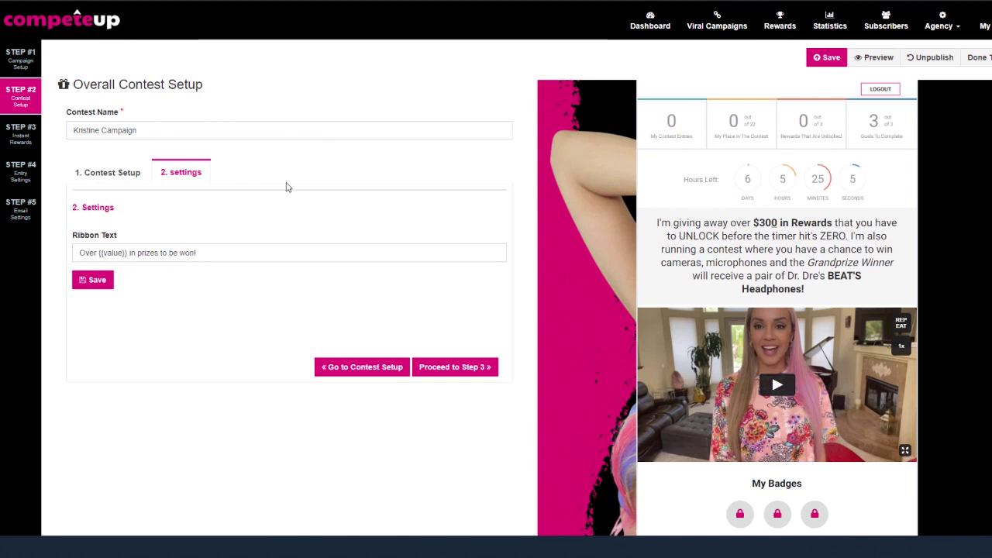
pyautogui.click(30, 133)
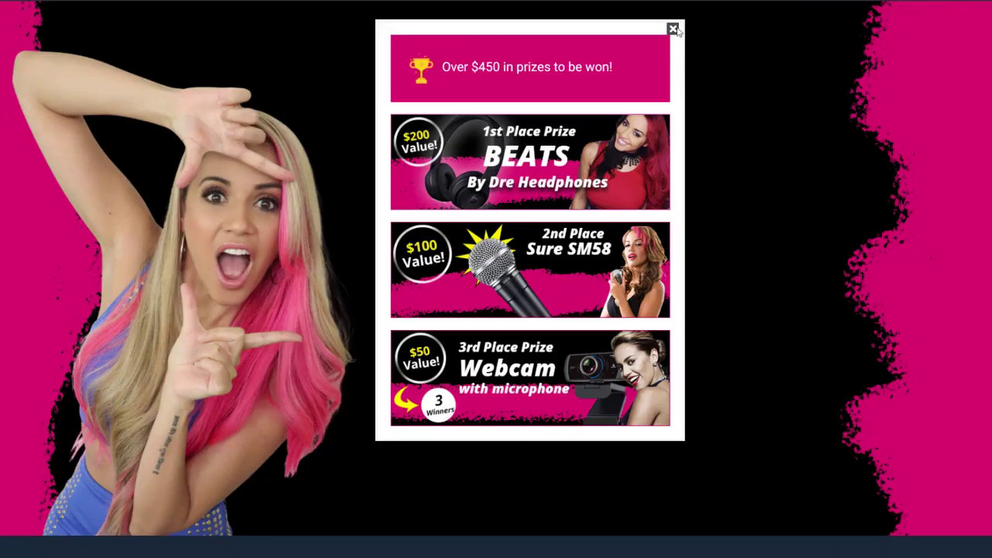
# Close the prizes list on the public contest page and look through the rewards that can be unlocked.
pyautogui.click(686, 44)
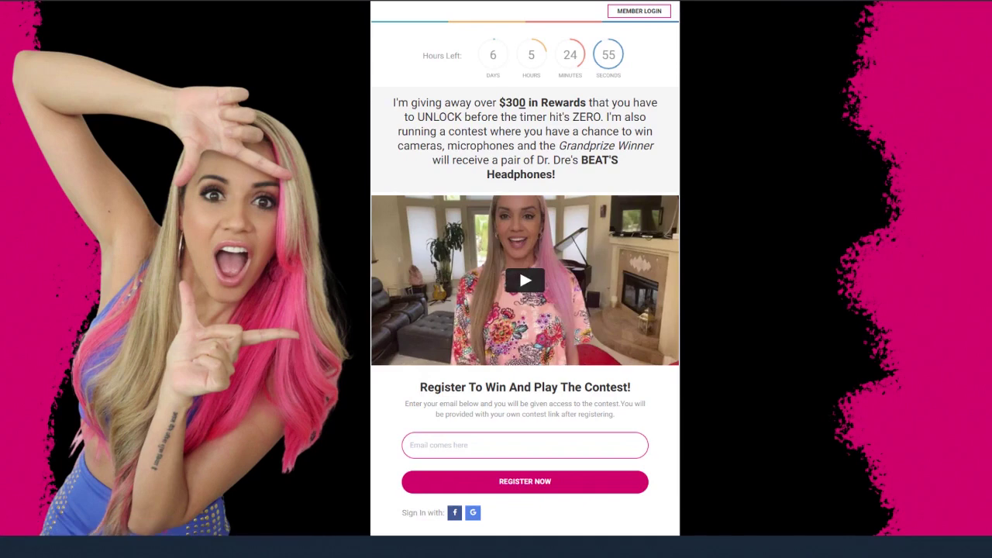
pyautogui.scroll(-3, 525, 268)
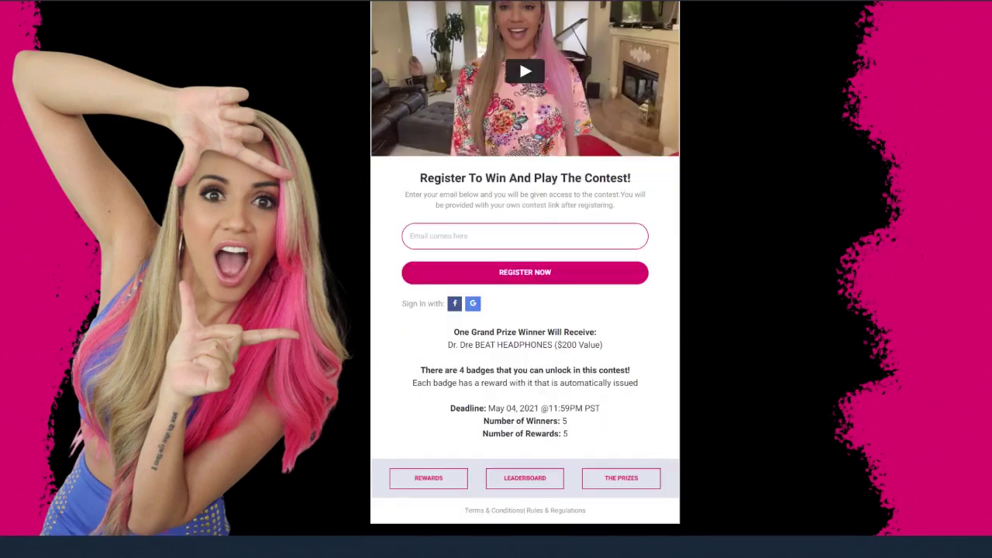
pyautogui.click(428, 477)
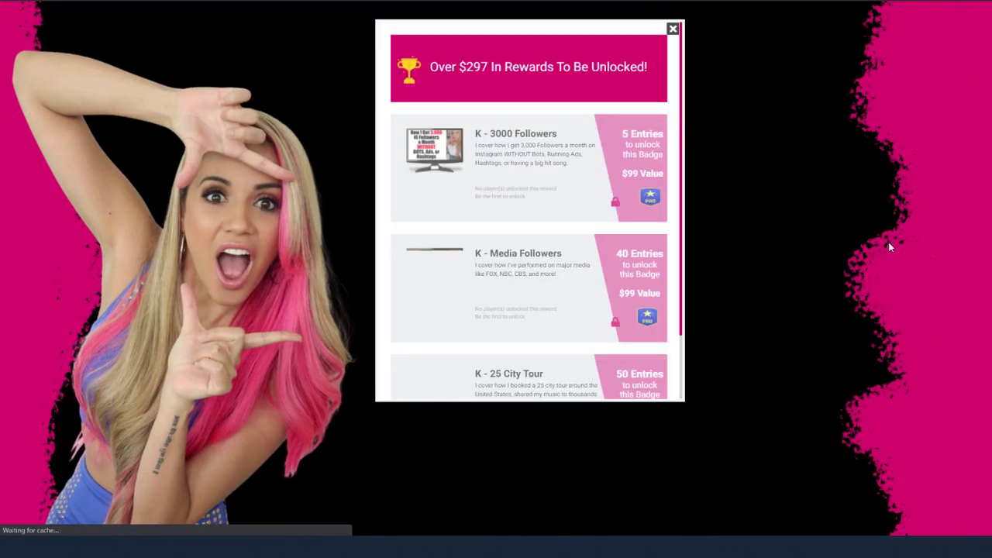
pyautogui.scroll(-2, 680, 140)
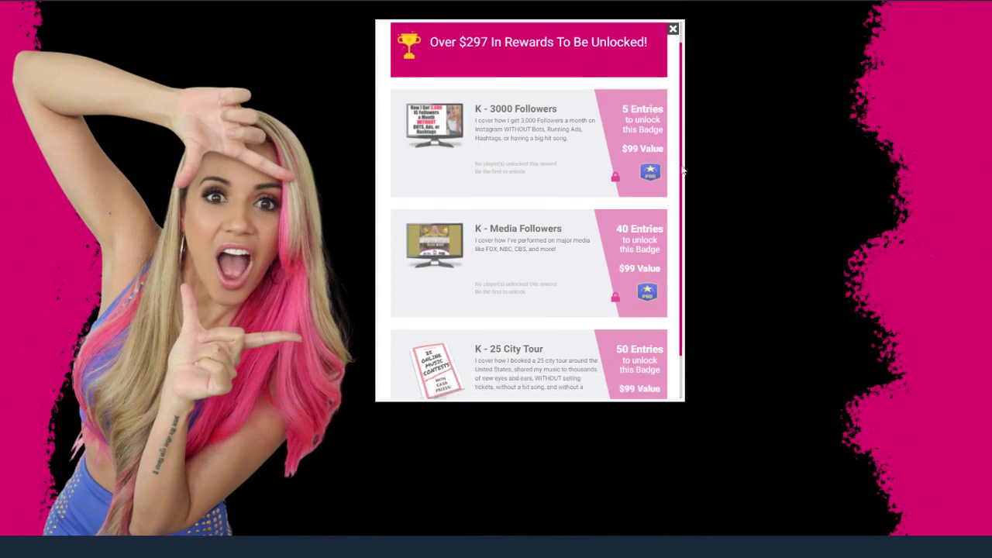
pyautogui.scroll(2, 694, 138)
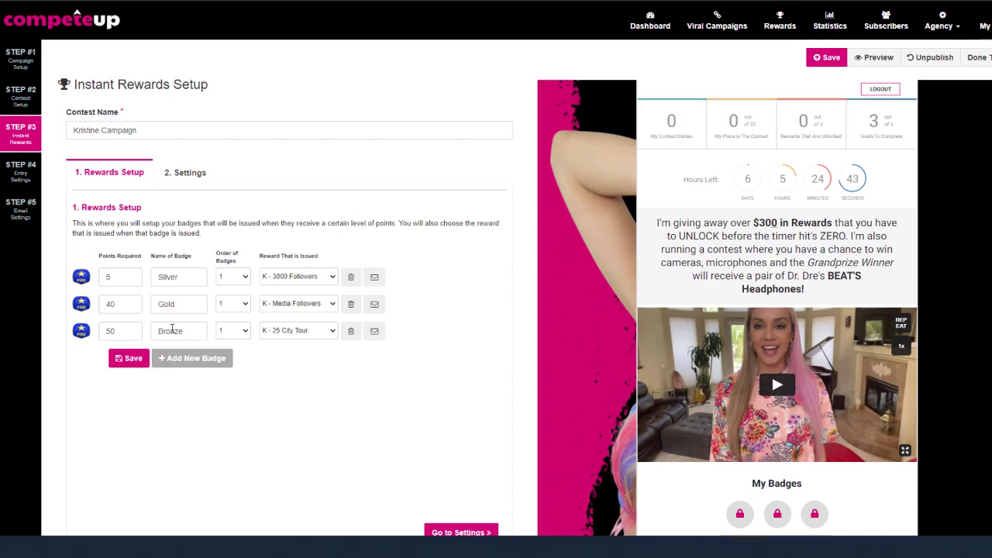
# Review the badges' required points, names and rewards, and check the ribbon text of the instant rewards.
pyautogui.click(107, 279)
pyautogui.click(213, 464)
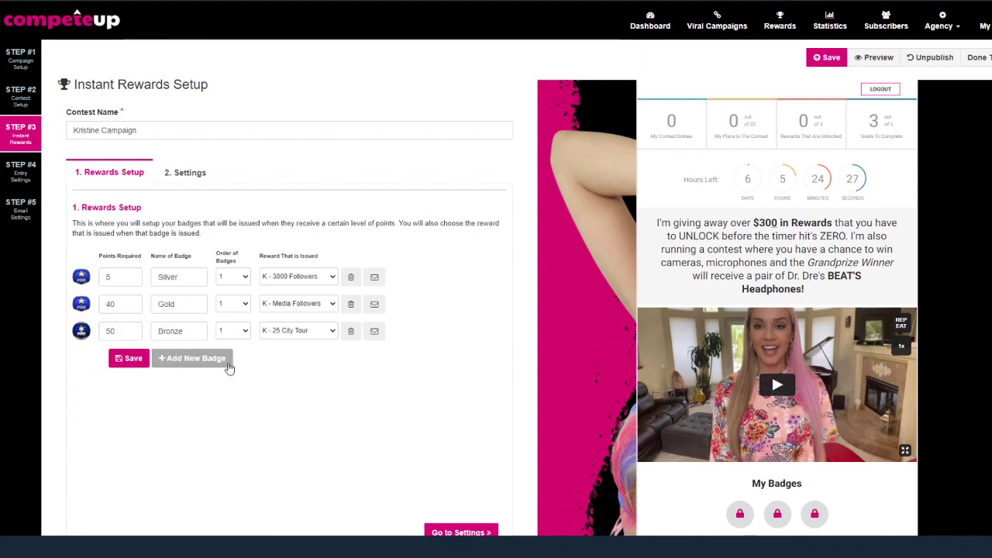
pyautogui.click(195, 174)
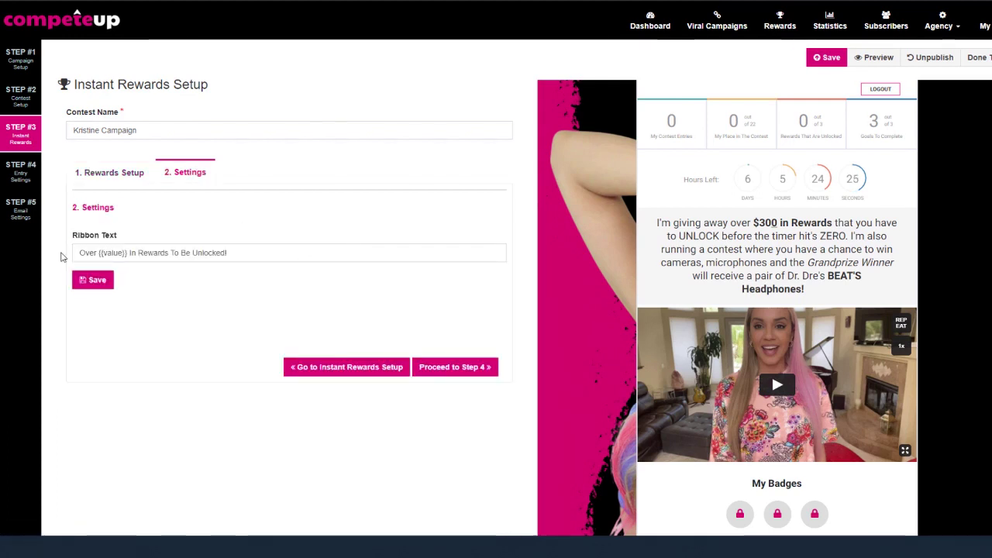
pyautogui.click(136, 175)
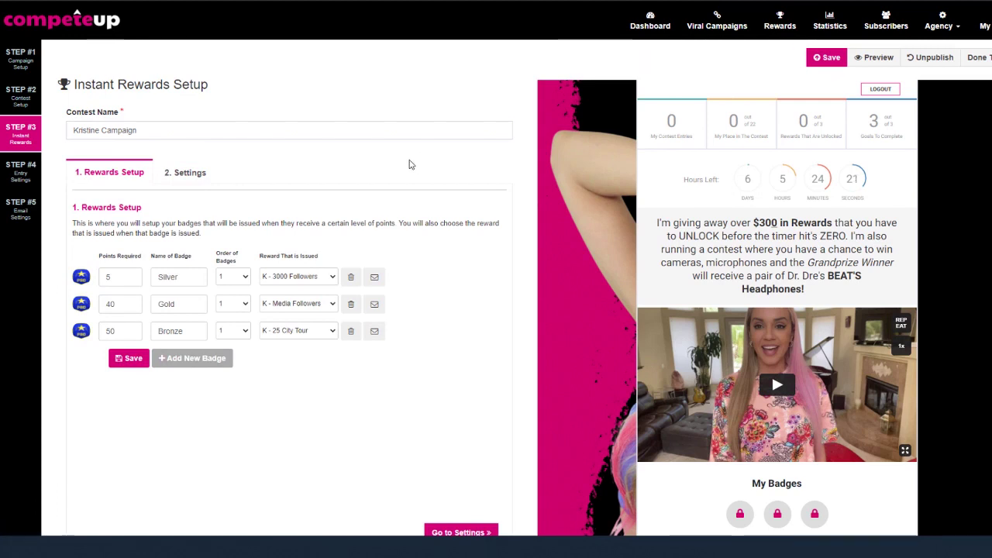
# Go to Entry Settings, collapse the Sign-In section, and add a Visit on Facebook entry.
pyautogui.click(21, 171)
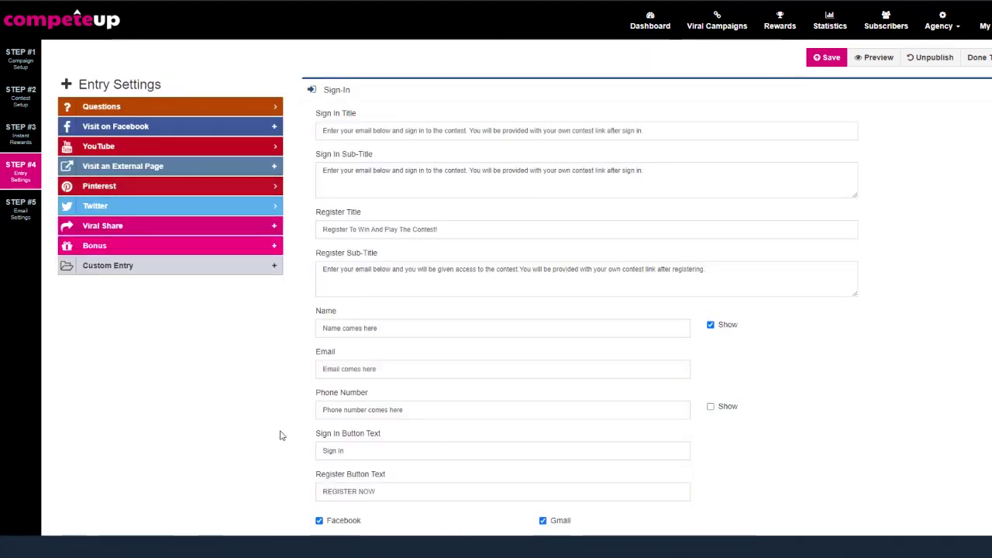
pyautogui.click(343, 93)
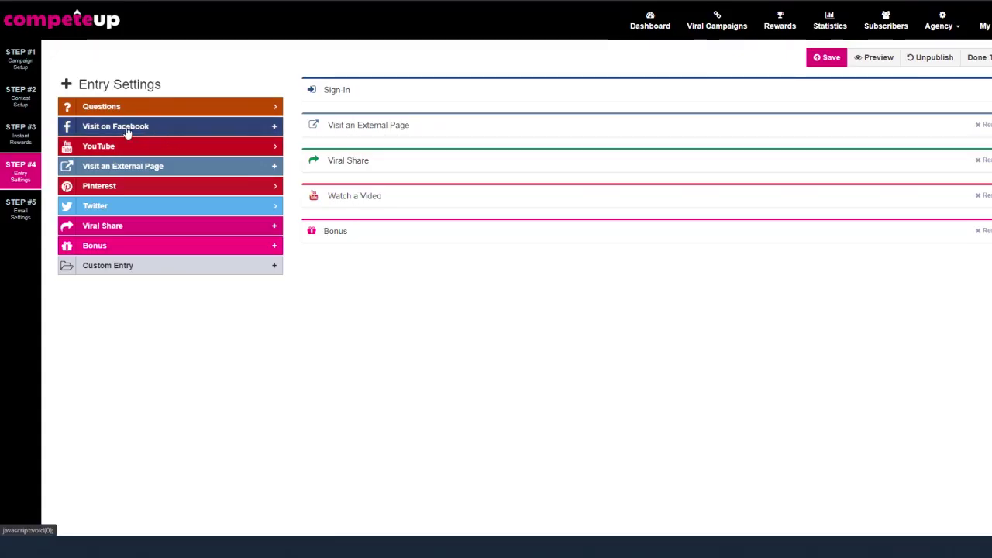
pyautogui.click(206, 129)
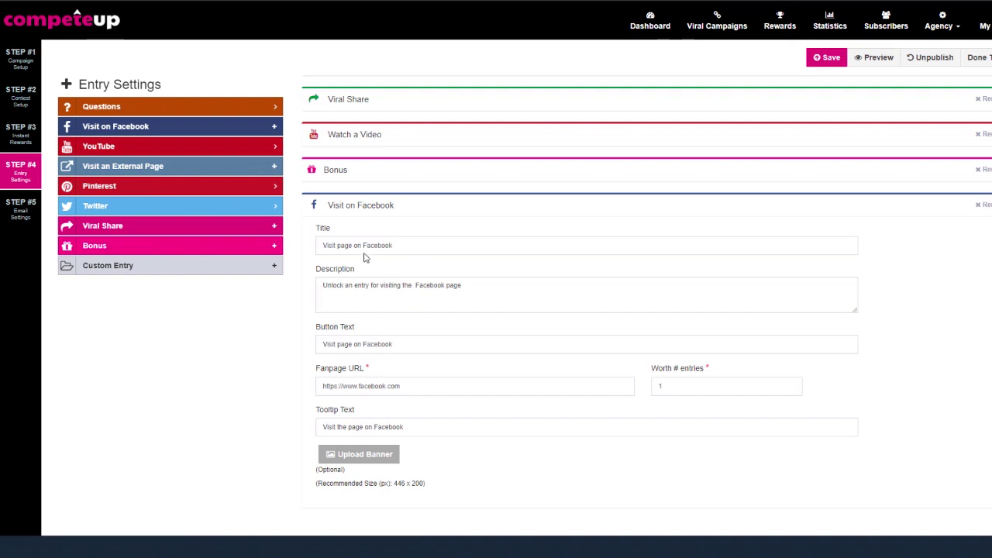
# Review the title and description of the Visit on Facebook entry.
pyautogui.moveTo(418, 246); pyautogui.dragTo(297, 250)
pyautogui.click(293, 332)
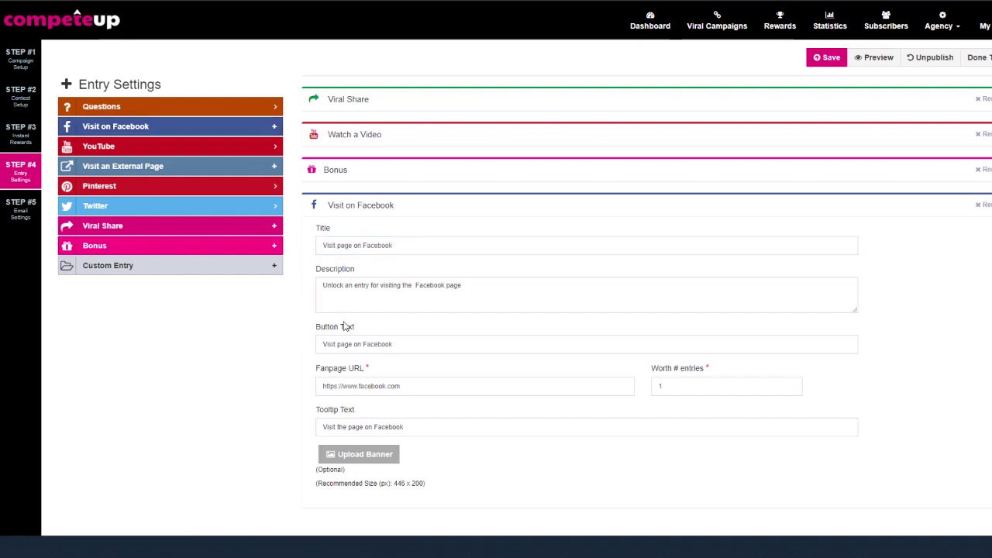
pyautogui.moveTo(492, 284); pyautogui.dragTo(284, 288)
pyautogui.click(255, 371)
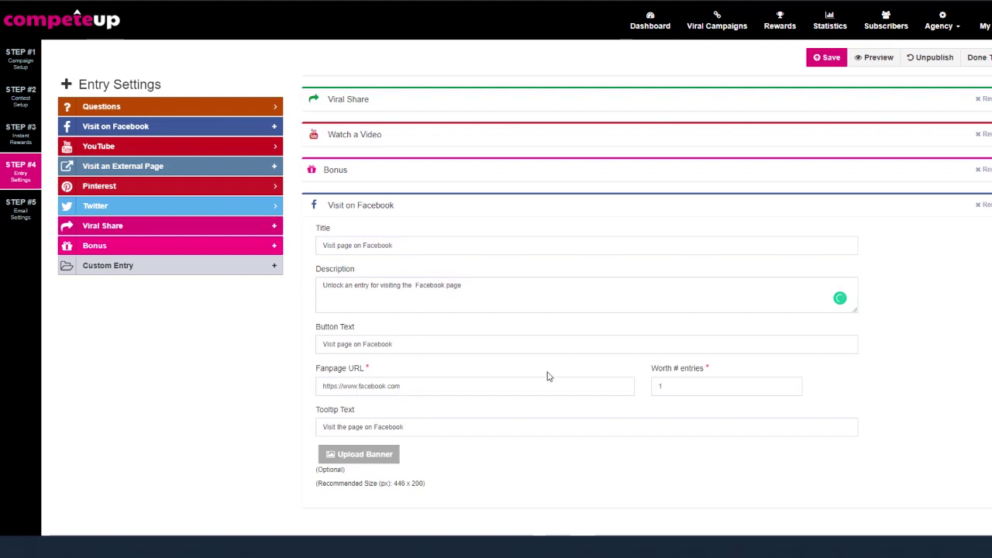
# Check the number of entries the Visit on Facebook action is worth, and remove that entry from the contest.
pyautogui.doubleClick(679, 388)
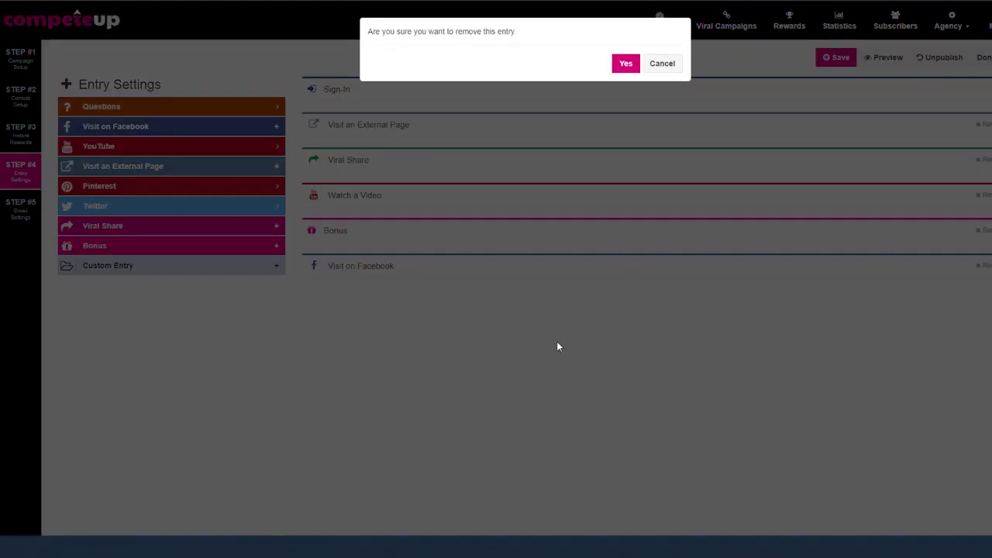
pyautogui.click(627, 65)
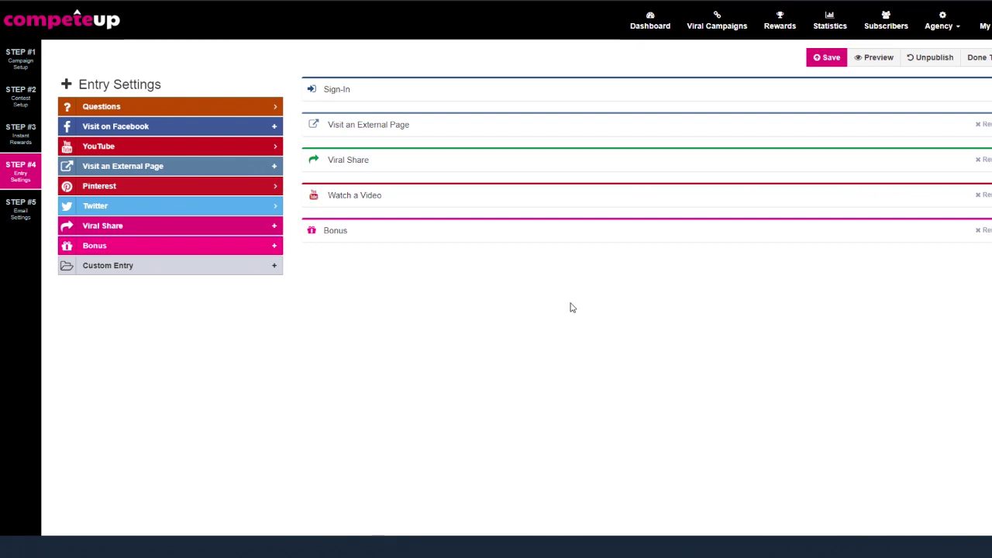
# Go to Email Settings and read through the Registered notification email's subject, message and personalization tags.
pyautogui.click(21, 209)
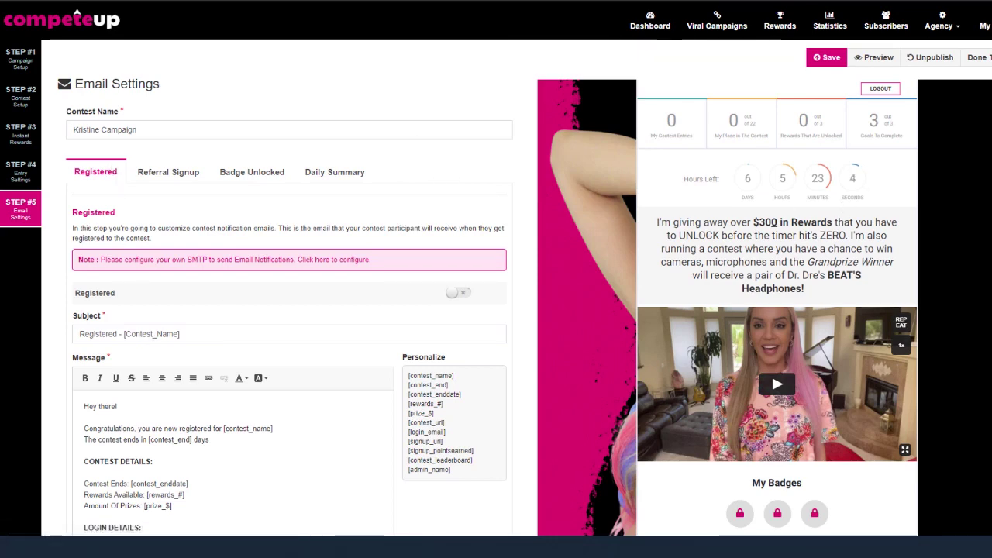
pyautogui.scroll(-3, 518, 260)
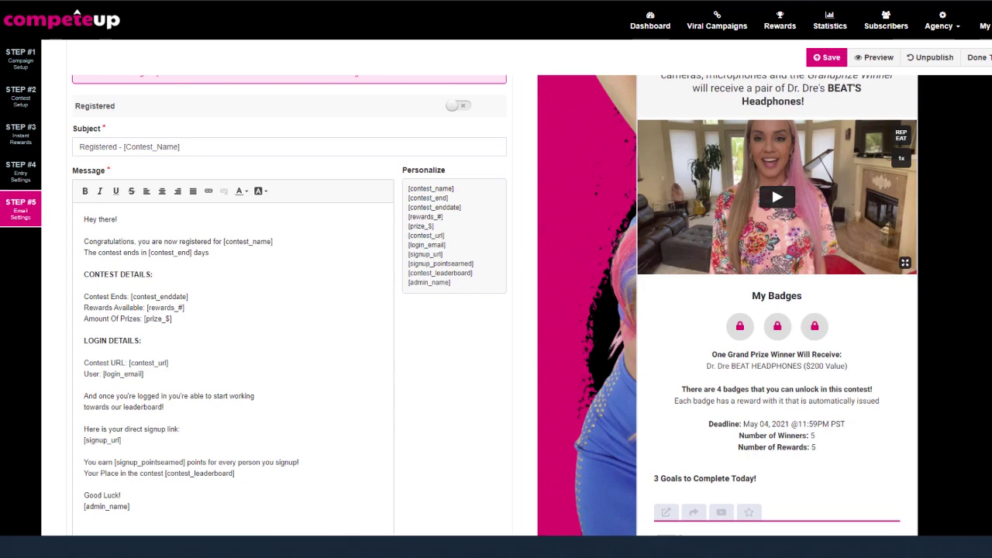
pyautogui.scroll(2, 178, 132)
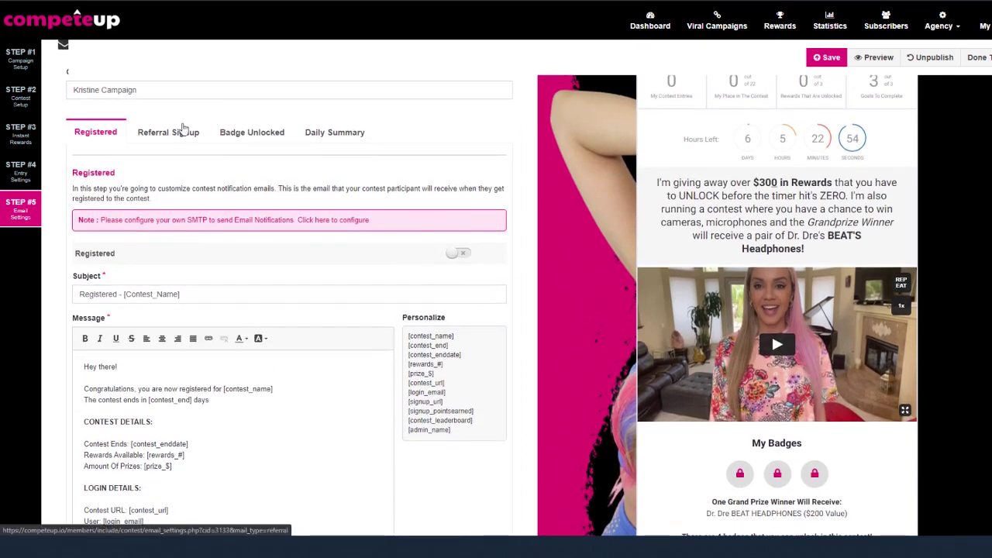
# Open the Referral Signup notification email and review its subject and message template.
pyautogui.click(182, 132)
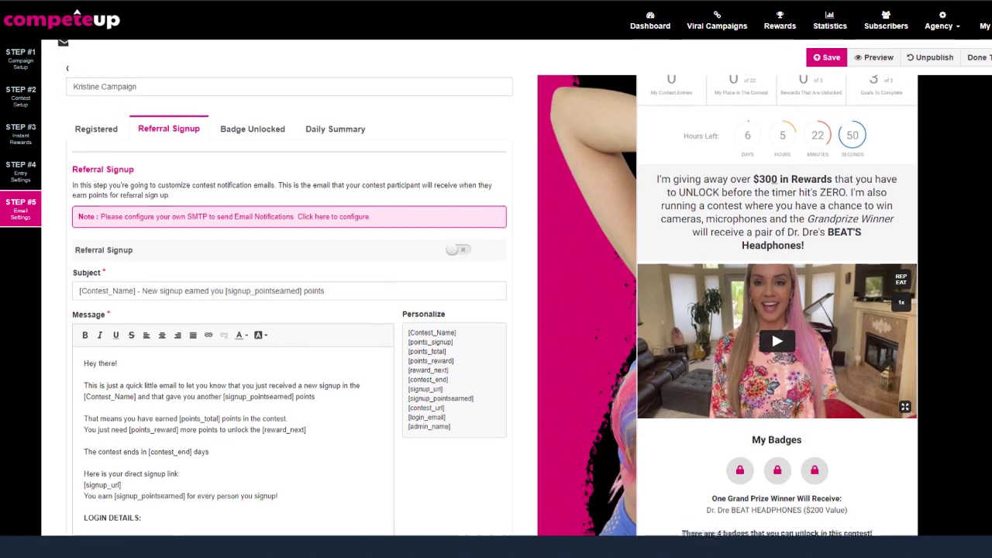
pyautogui.scroll(-3, 496, 310)
pyautogui.scroll(2, 496, 310)
pyautogui.scroll(1, 496, 311)
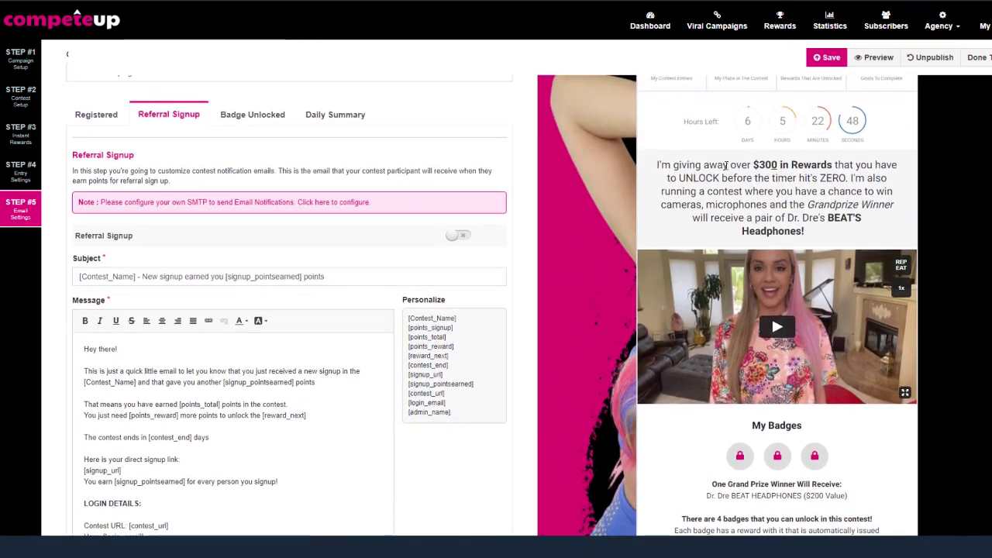
# Review the templates of the Badge Unlocked and Daily Summary notification emails.
pyautogui.click(262, 116)
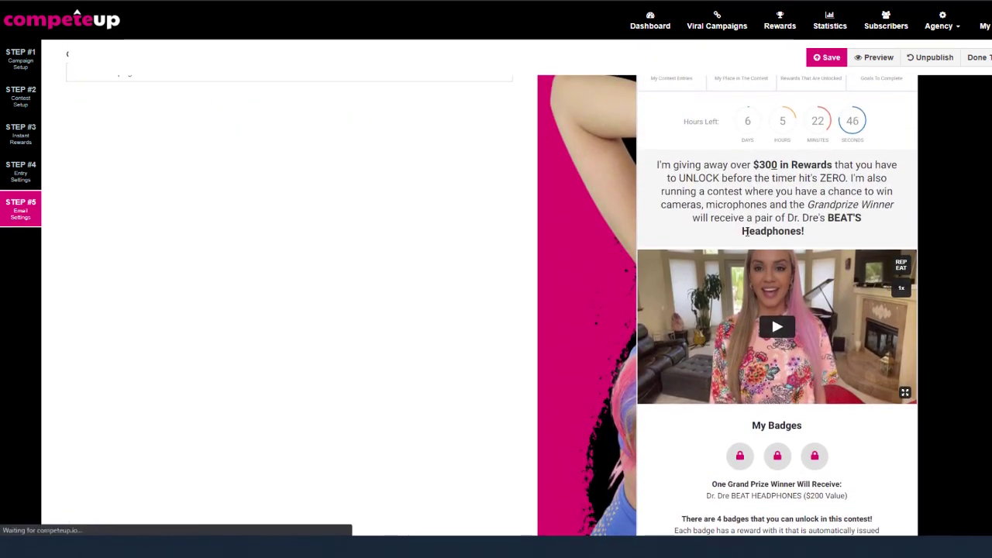
pyautogui.scroll(-3, 802, 144)
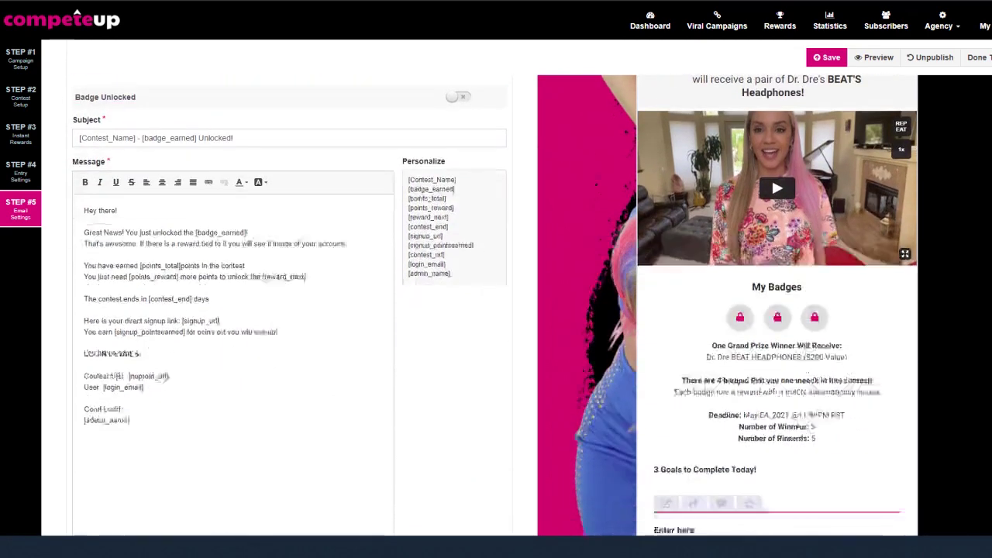
pyautogui.scroll(3, 803, 145)
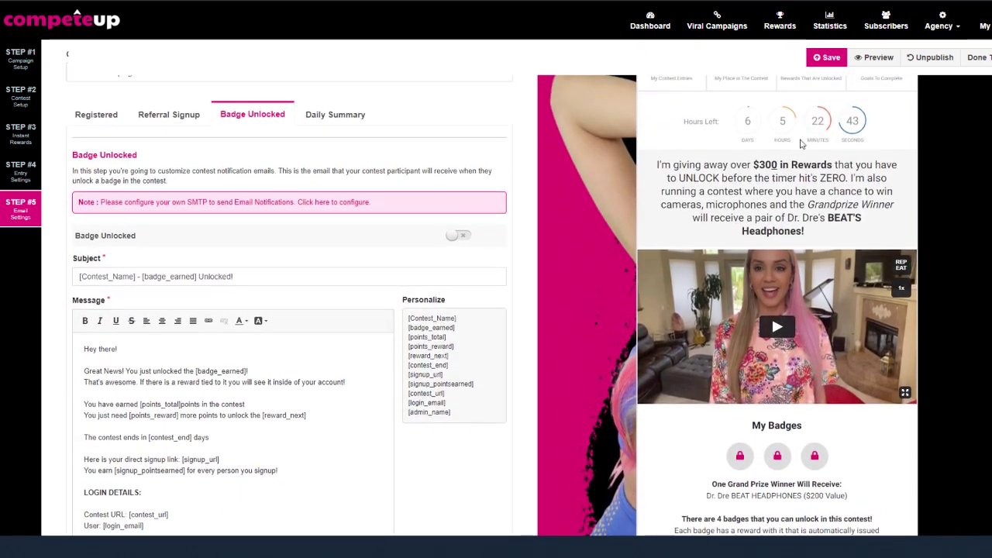
pyautogui.click(332, 117)
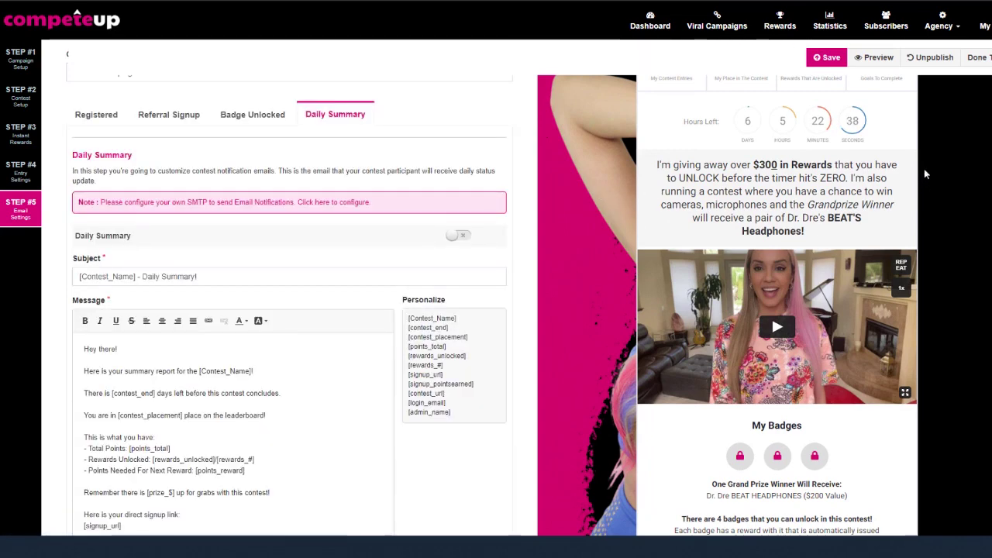
pyautogui.scroll(-2, 811, 233)
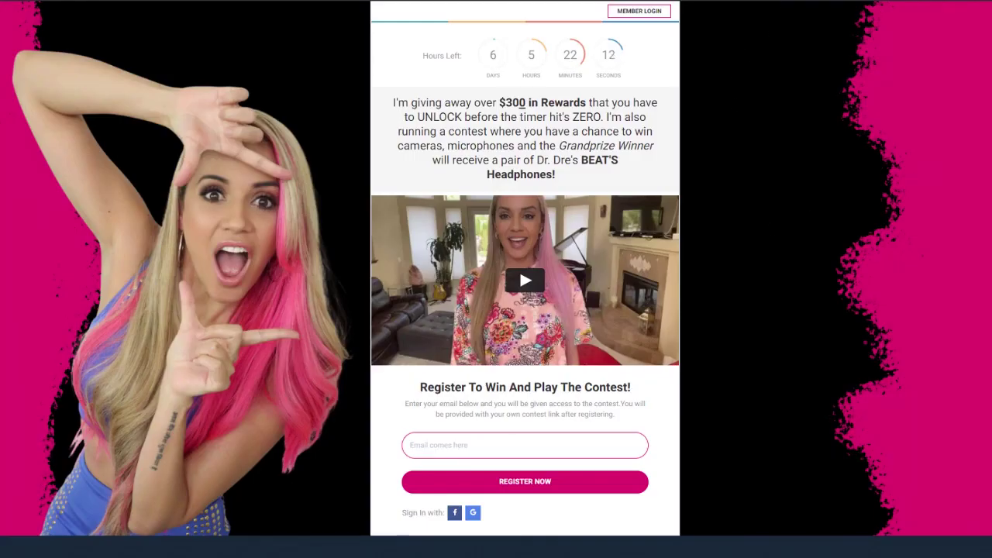
# Look over the public contest registration page and return to the campaign's Email Settings.
pyautogui.scroll(-3, 525, 268)
pyautogui.scroll(3, 525, 268)
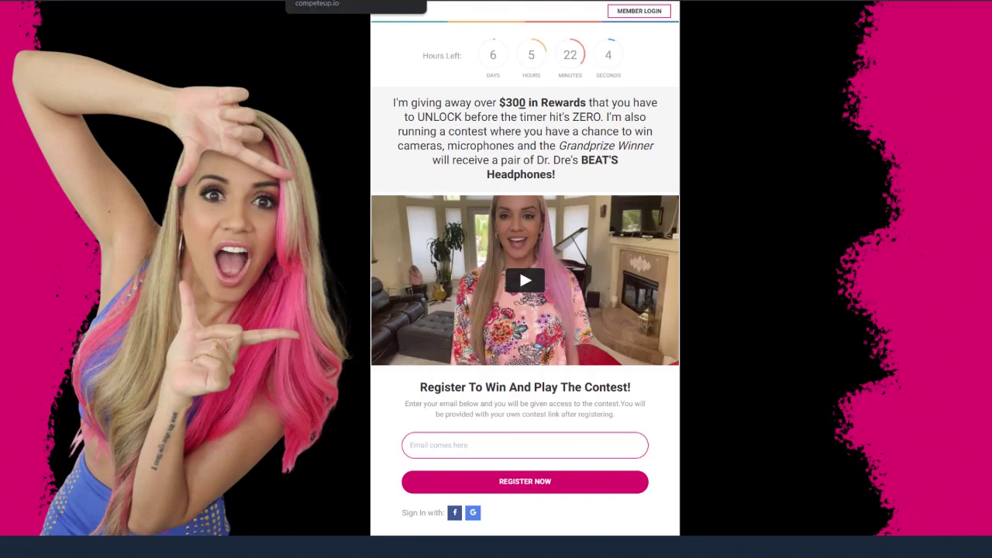
pyautogui.click(47, 2)
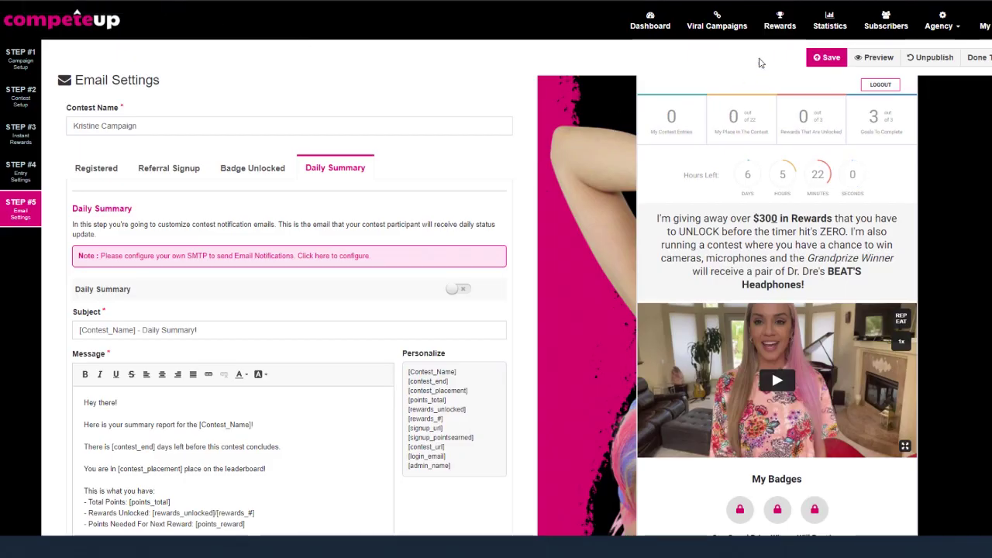
# Open the K - 25 City Tour reward from Rewards, examine its name, description, external URL and value, and close it.
pyautogui.click(773, 29)
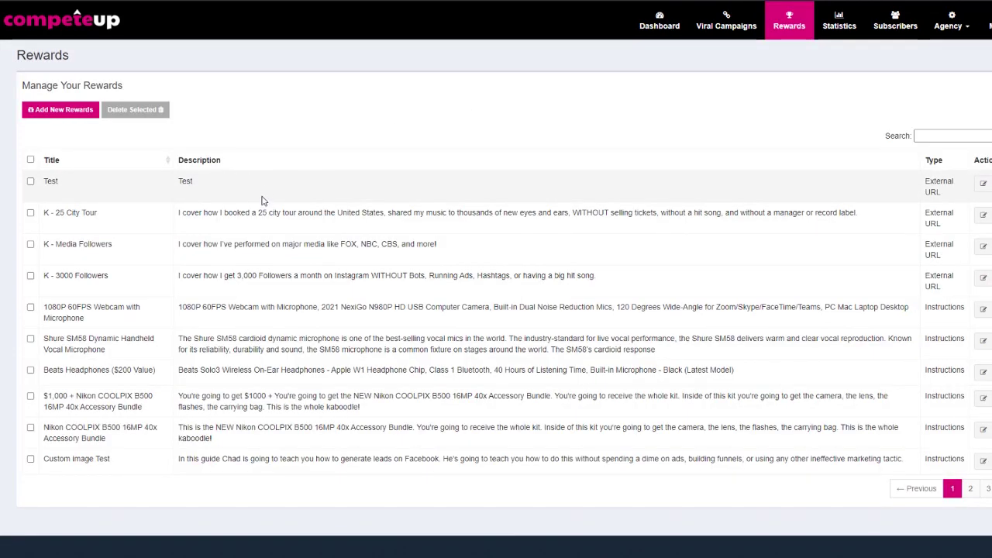
pyautogui.click(982, 215)
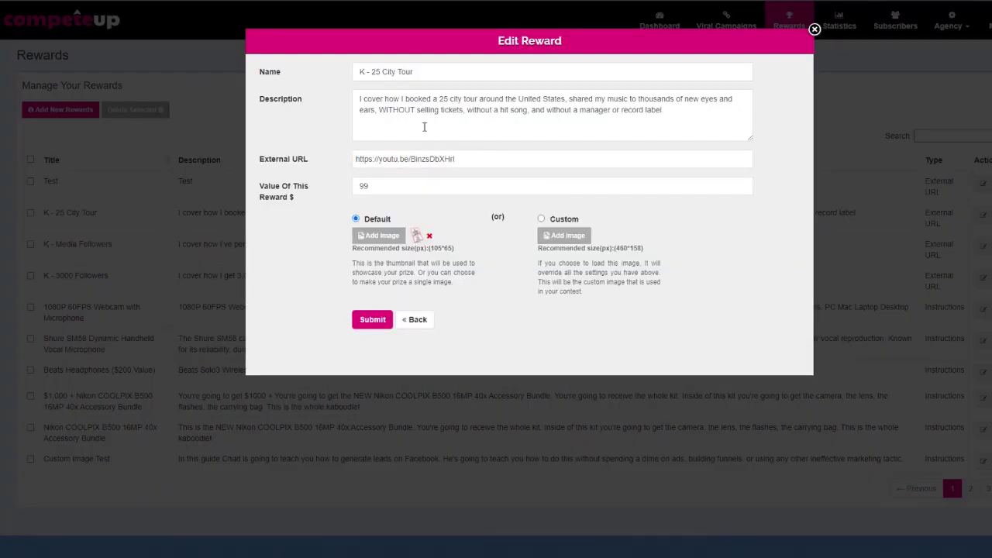
pyautogui.moveTo(419, 74); pyautogui.dragTo(359, 72)
pyautogui.moveTo(695, 111); pyautogui.dragTo(362, 133)
pyautogui.moveTo(456, 165); pyautogui.dragTo(276, 272)
pyautogui.click(361, 210)
pyautogui.moveTo(382, 187); pyautogui.dragTo(310, 222)
pyautogui.click(309, 222)
pyautogui.click(814, 30)
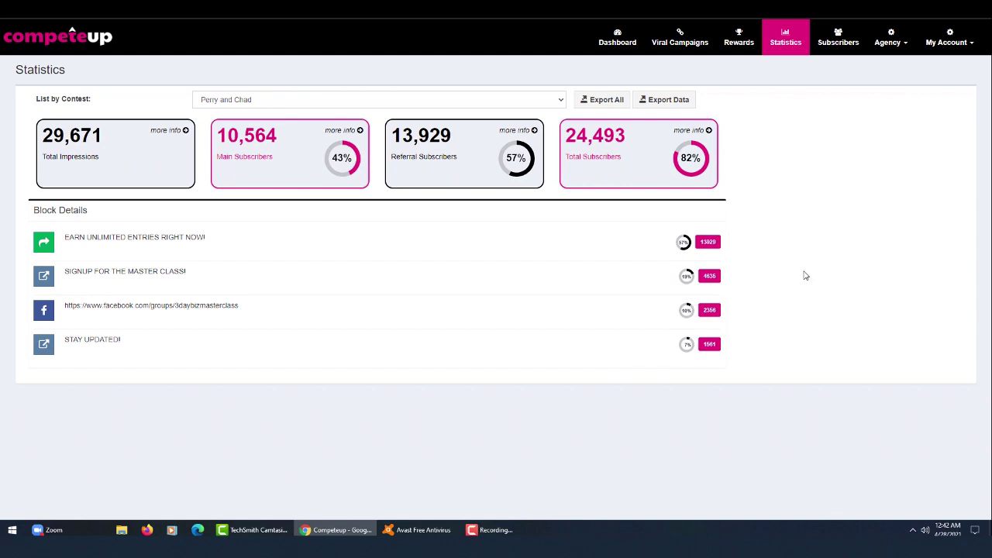
# View the contest's subscribers list and look through the autoresponder, webinar and other services under API Integrations.
pyautogui.click(834, 39)
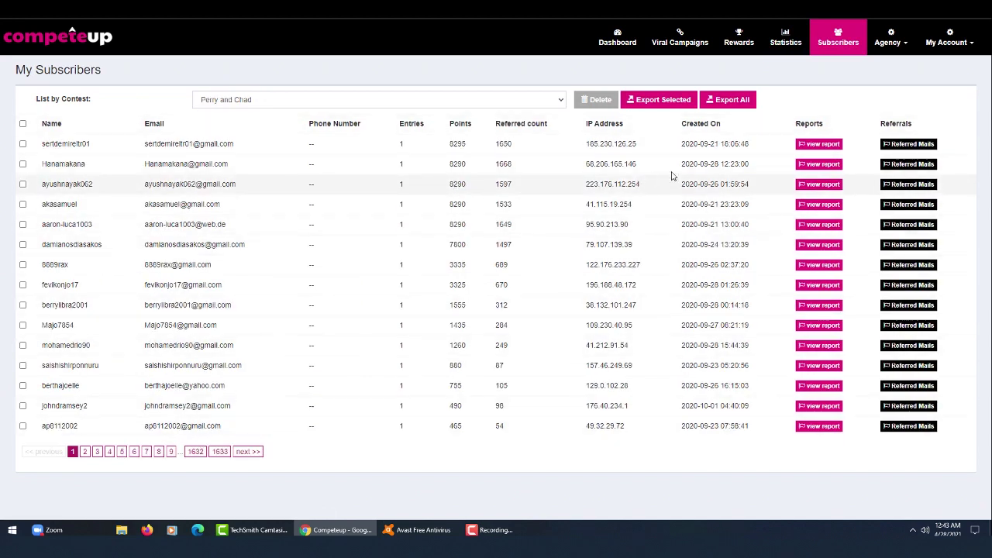
pyautogui.click(973, 45)
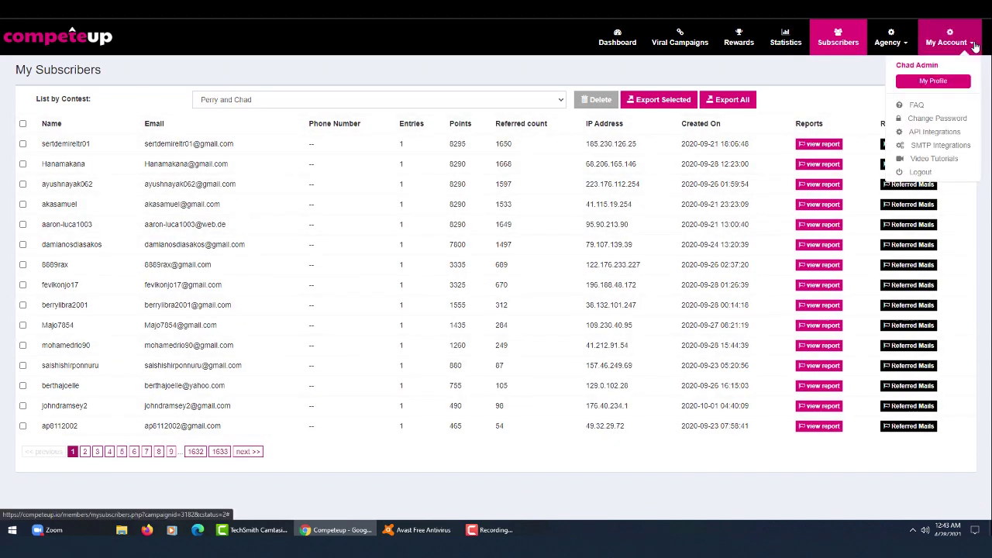
pyautogui.click(937, 132)
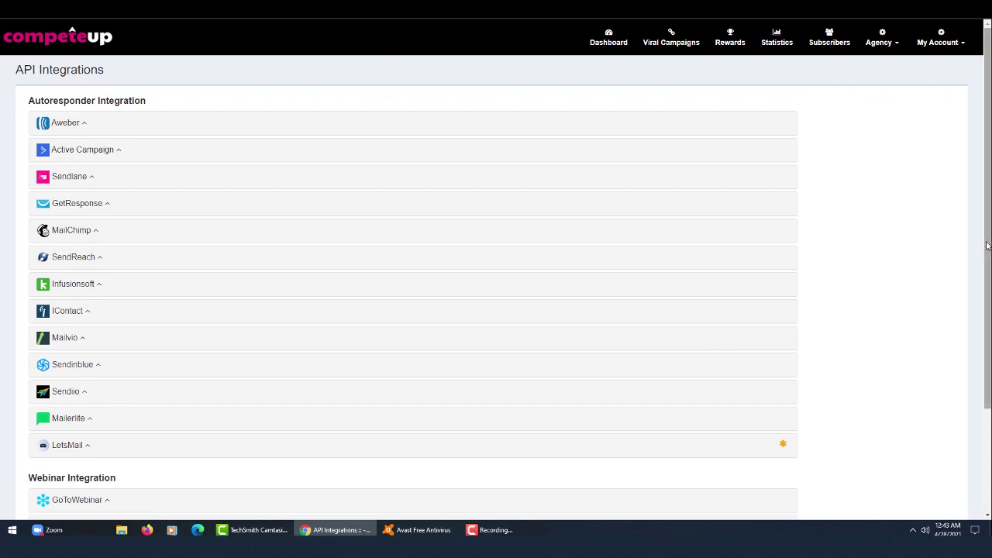
pyautogui.scroll(-1, 969, 290)
pyautogui.scroll(-1, 968, 311)
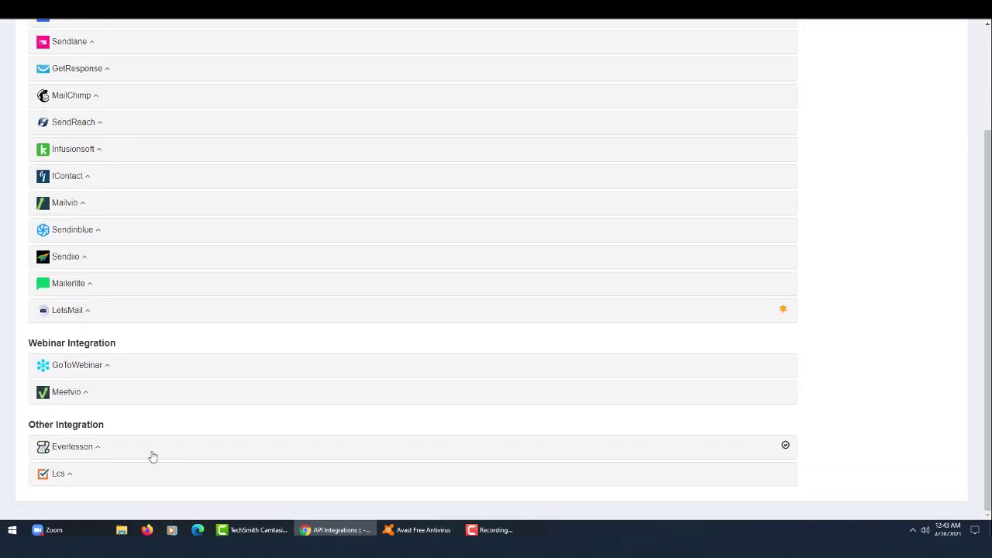
pyautogui.moveTo(988, 321); pyautogui.dragTo(988, 218)
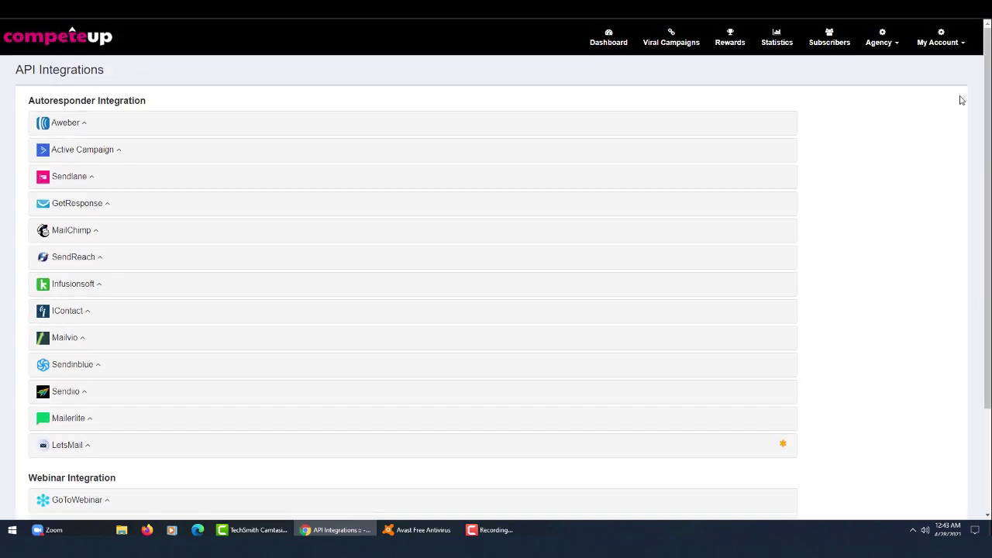
# View the mail server fields under SMTP Integrations and go back to the Dashboard.
pyautogui.click(969, 41)
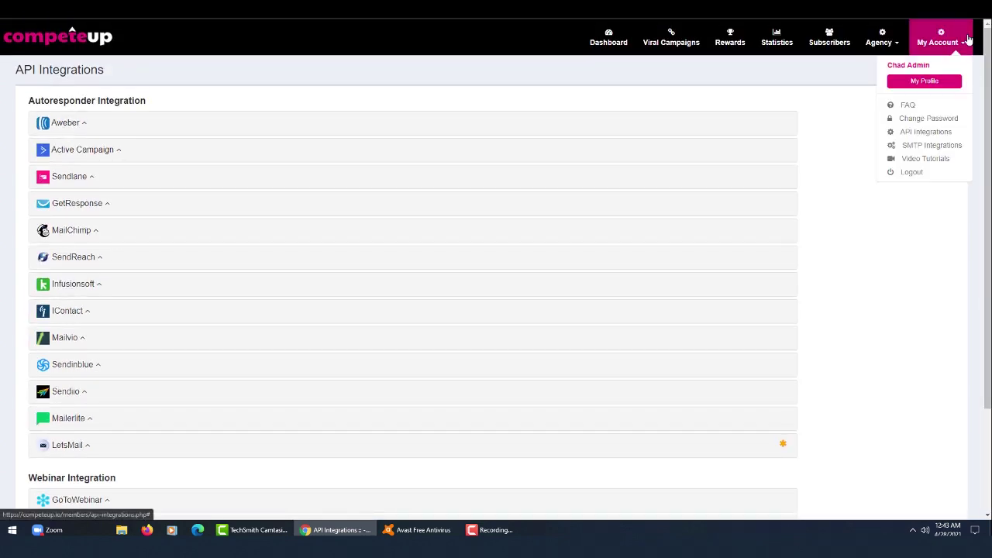
pyautogui.click(946, 151)
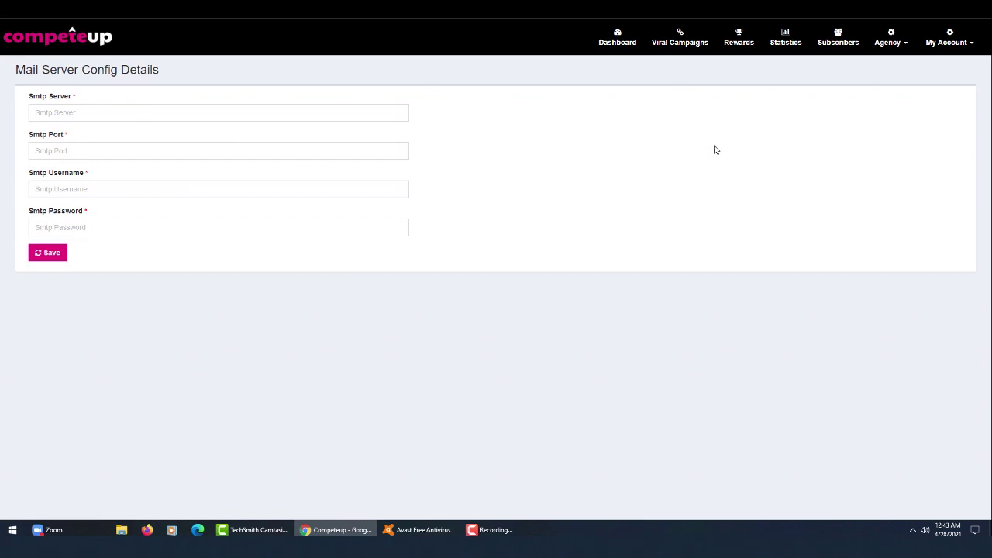
pyautogui.click(622, 41)
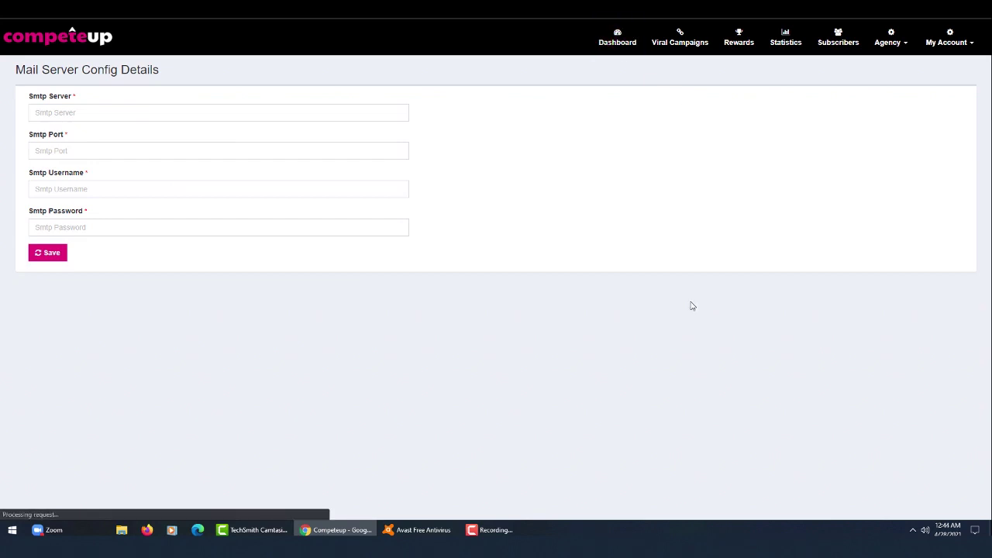